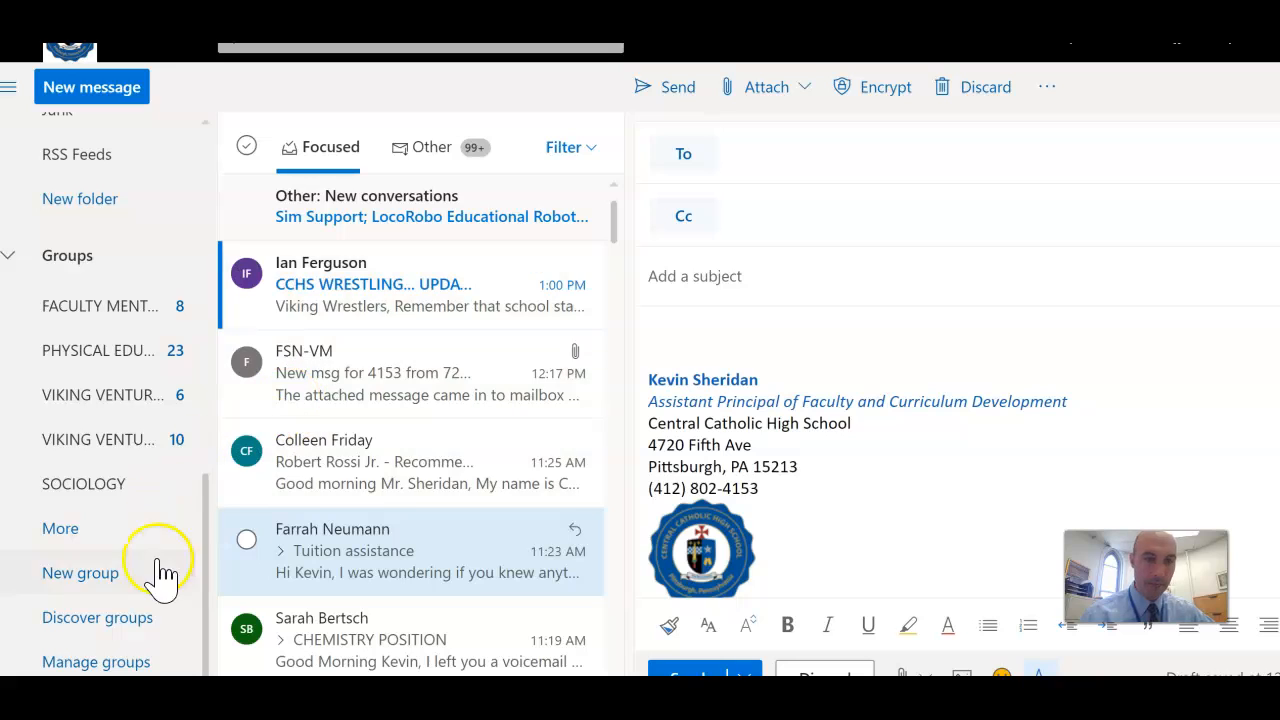
Step: Create a new group named "PE P1&2 BLUE"
mouse_move(203, 500)
left_mouse_down()
mouse_move(196, 209)
mouse_move(208, 114)
mouse_move(206, 508)
left_mouse_up()
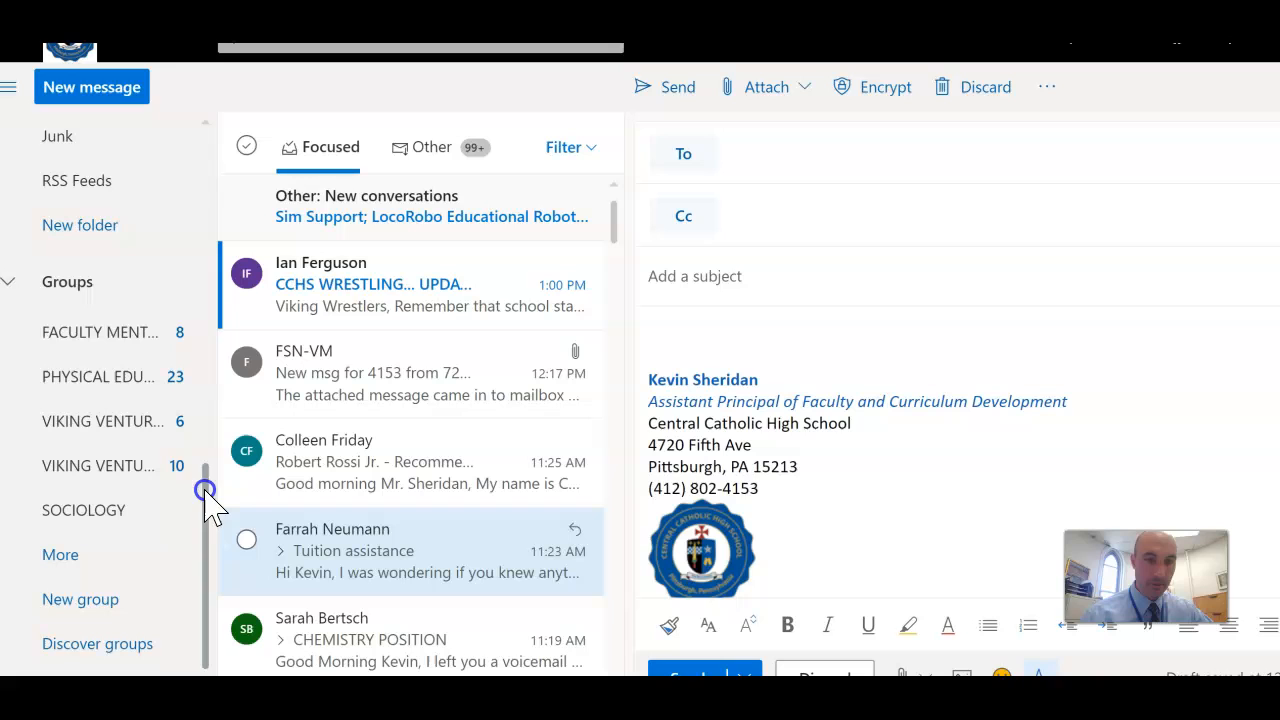
left_click(88, 603)
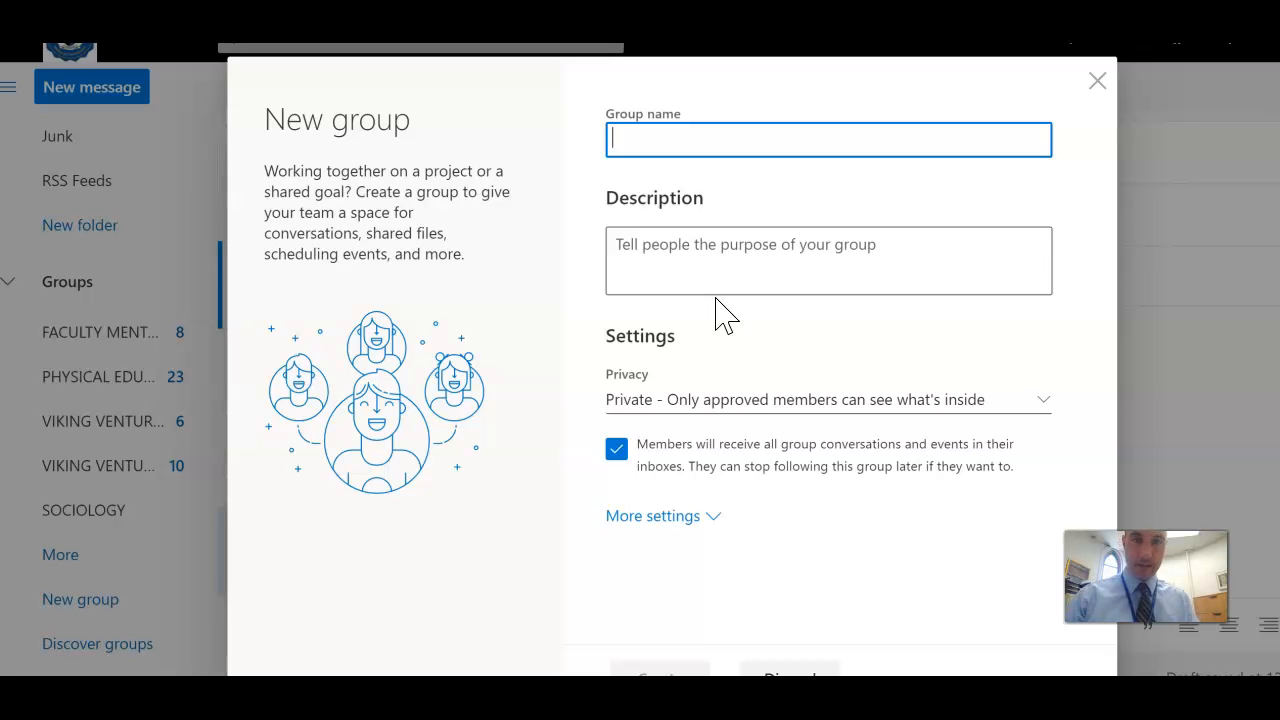
type("pe")
key("BackSpace")
key("BackSpace")
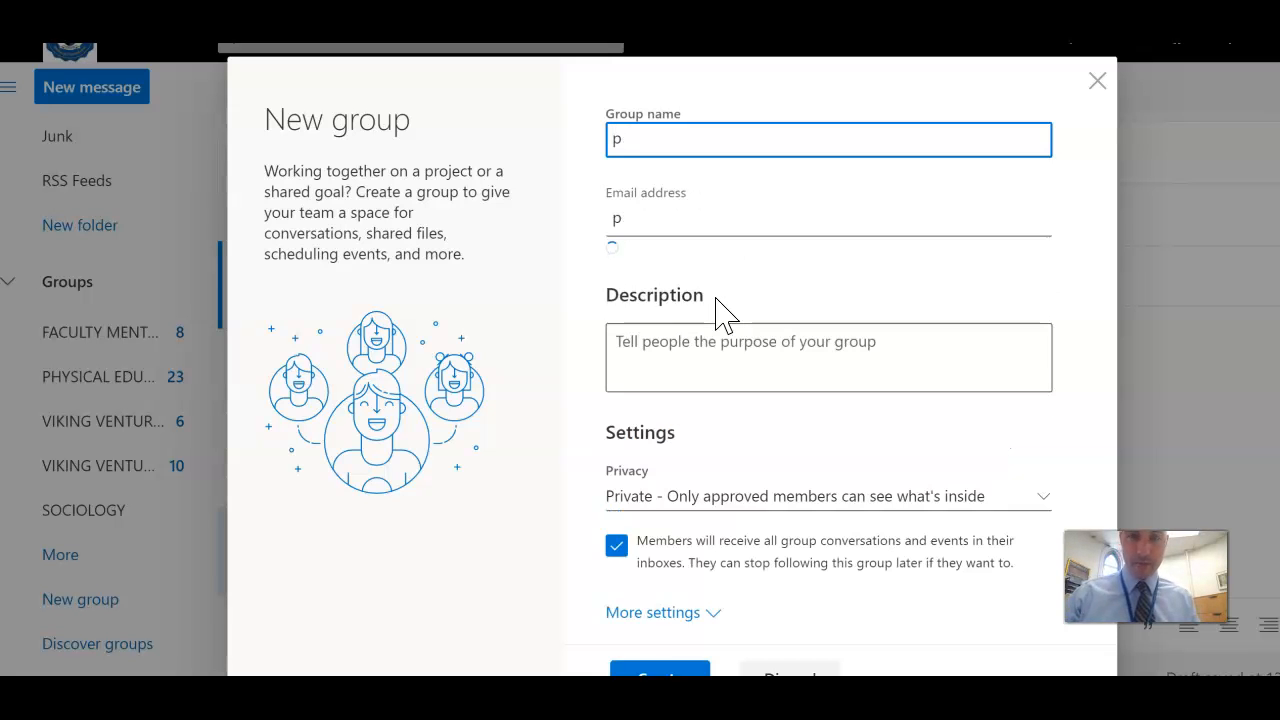
type("PE ")
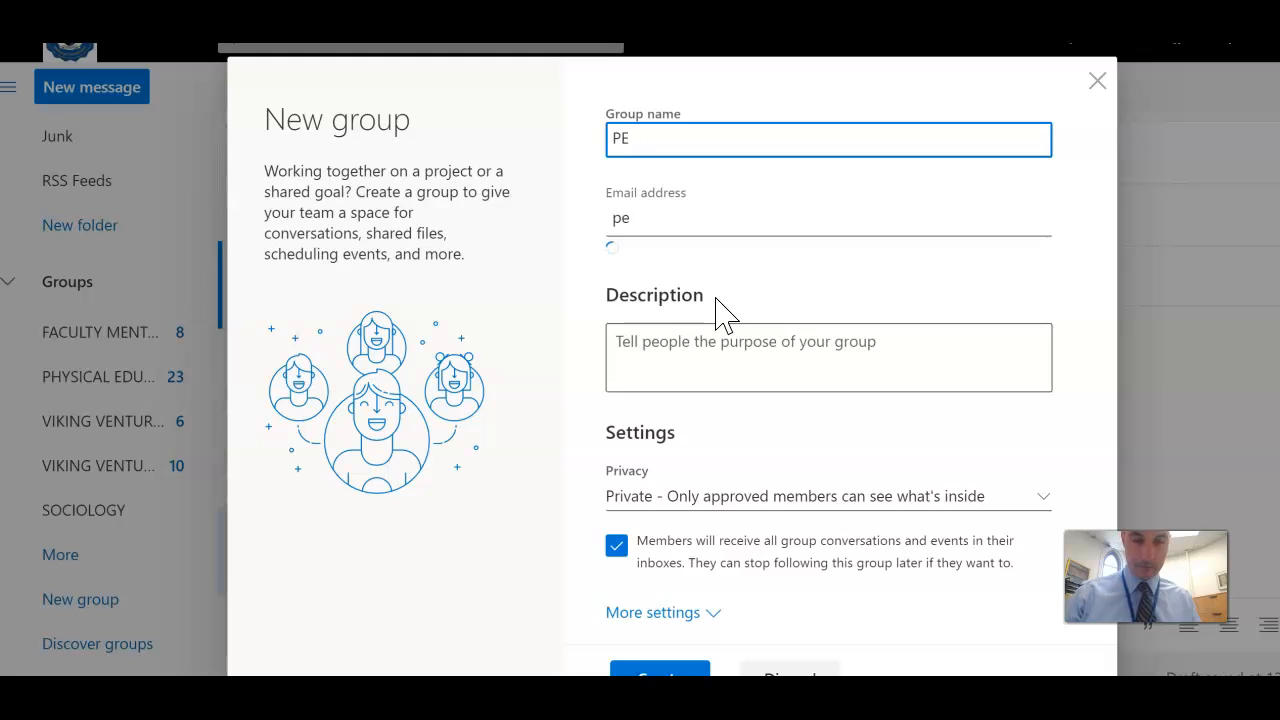
type("P1")
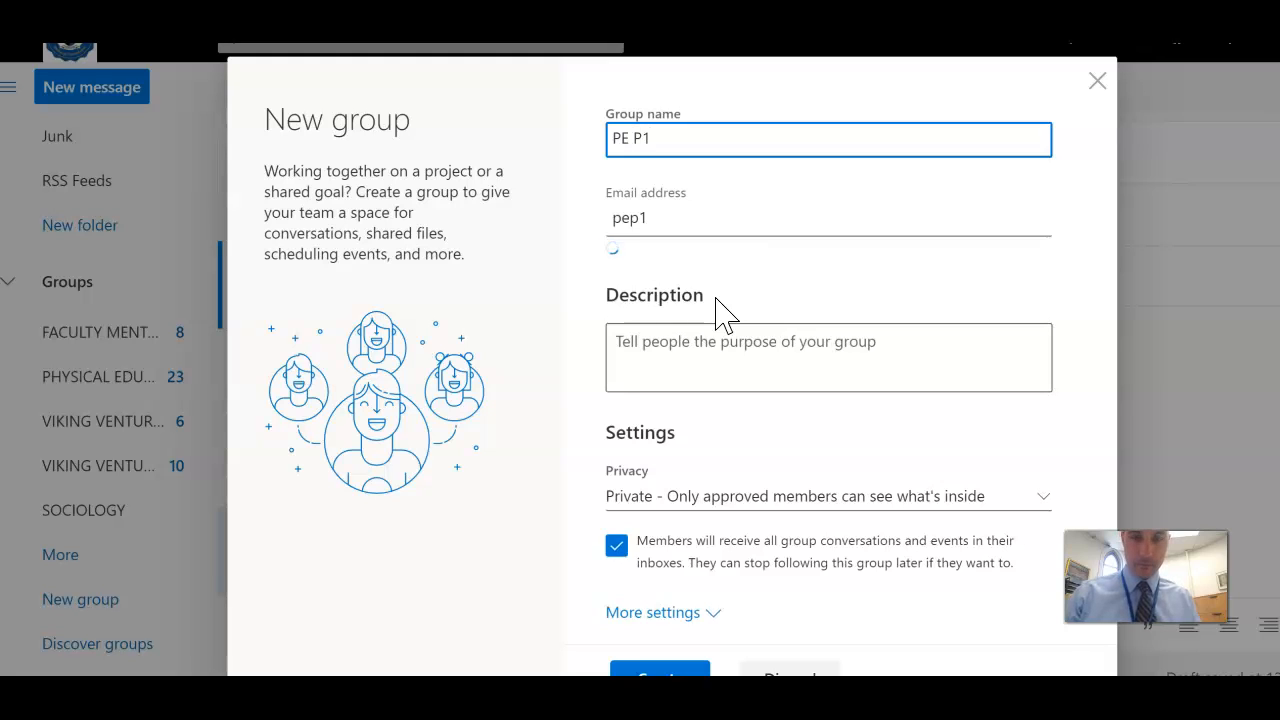
type("&2 BLUE")
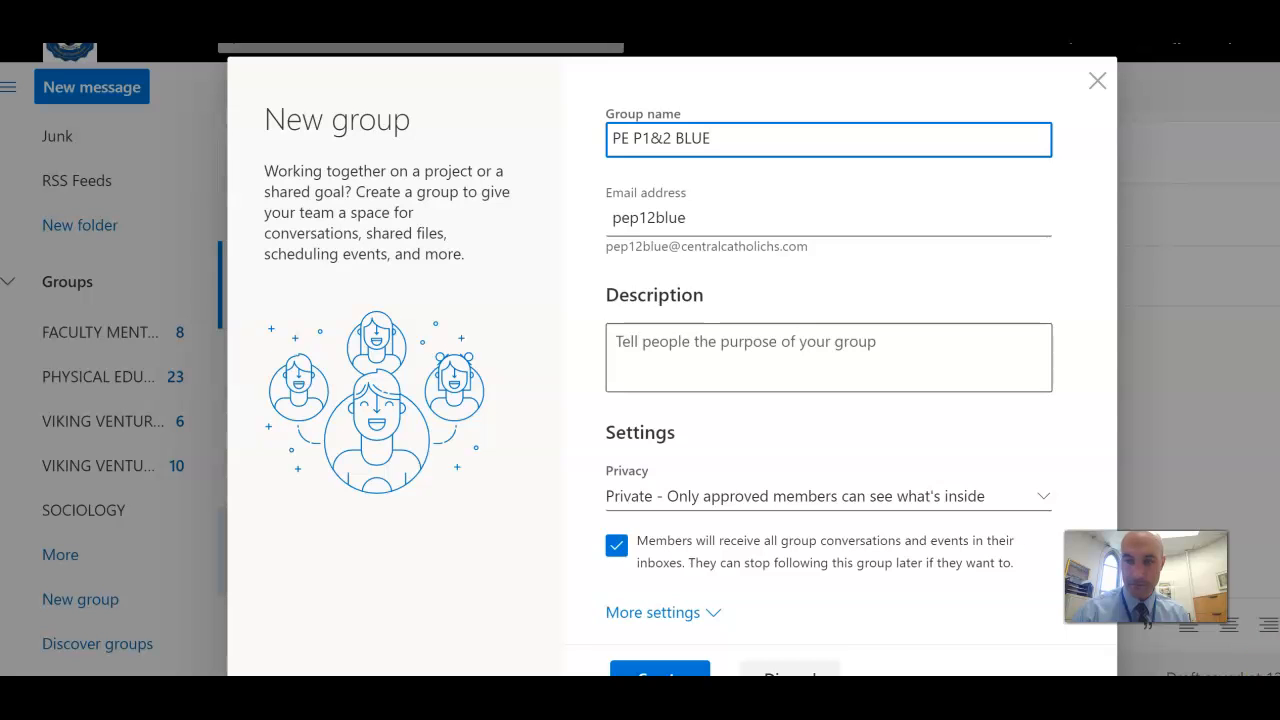
left_click(659, 672)
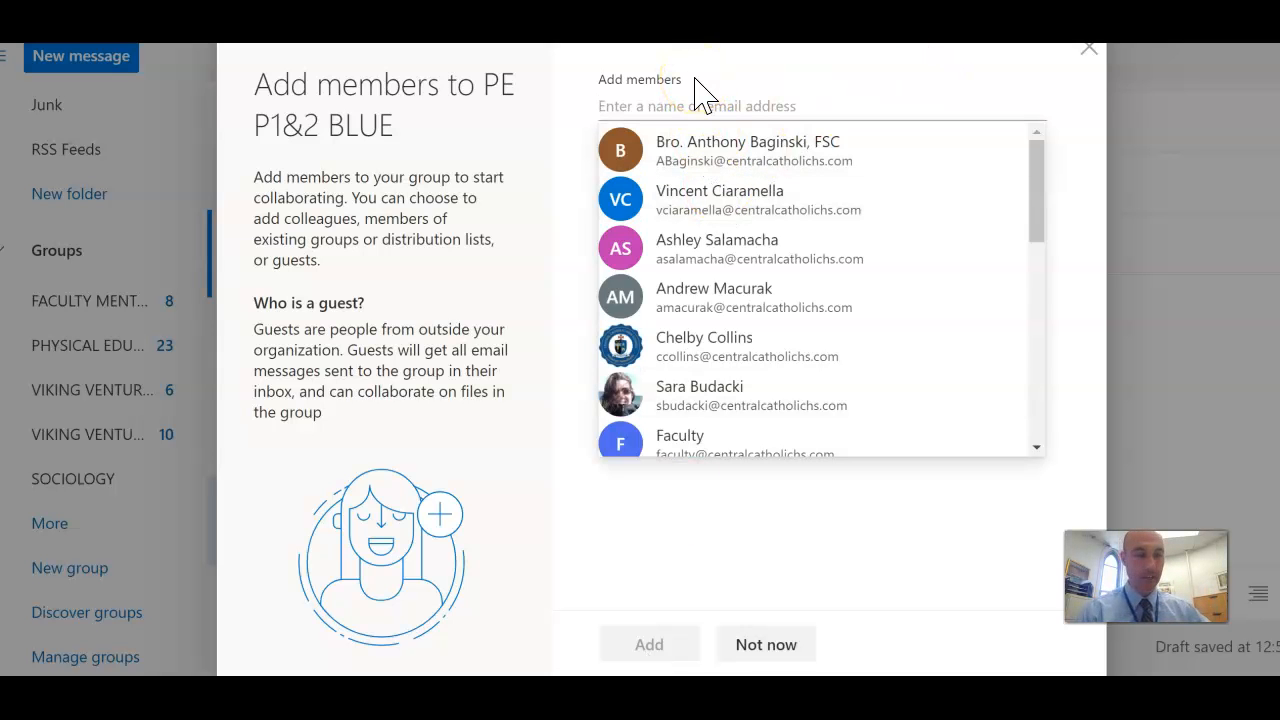
Step: Search for the first two students by name and select them as members of the new group
type("ACK")
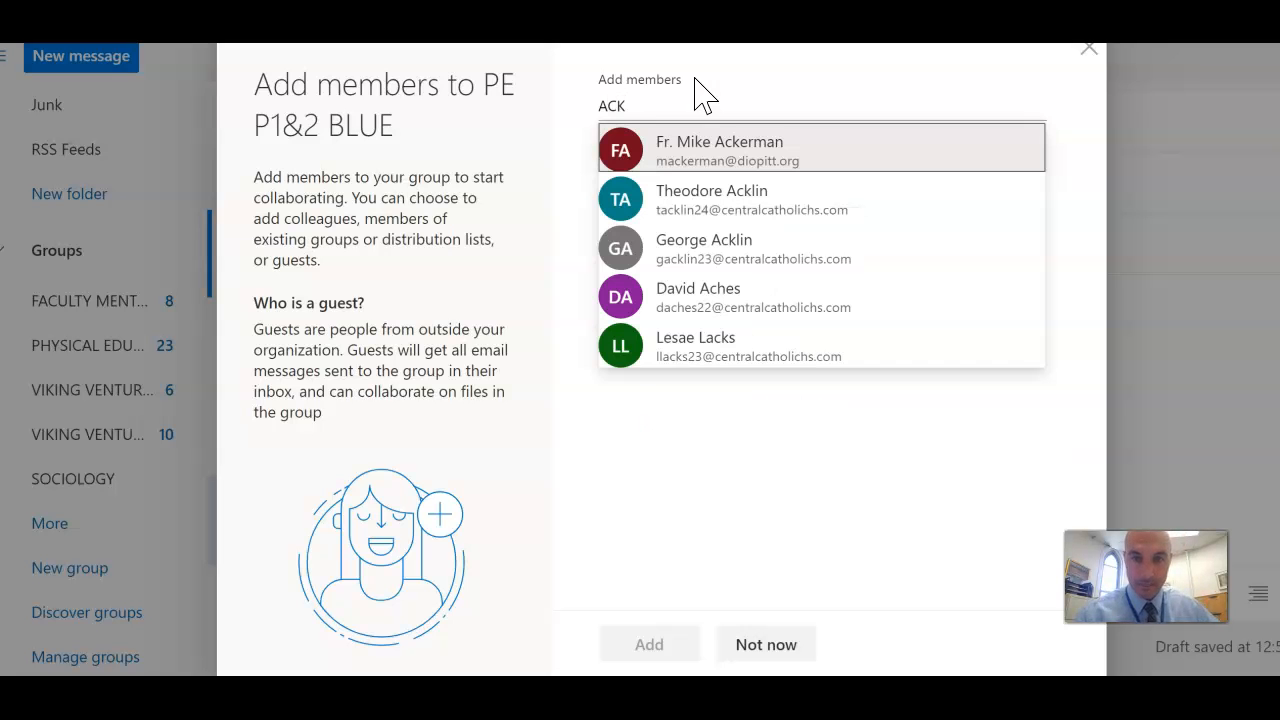
left_click(678, 210)
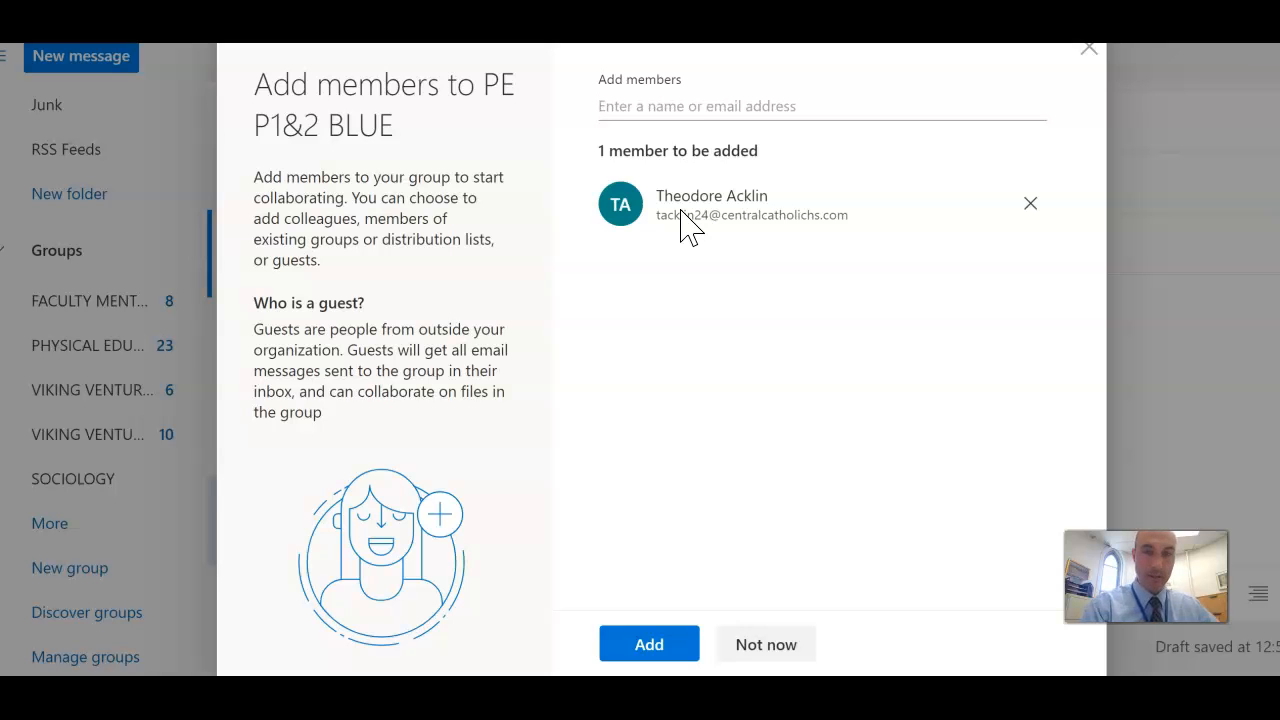
type("AD")
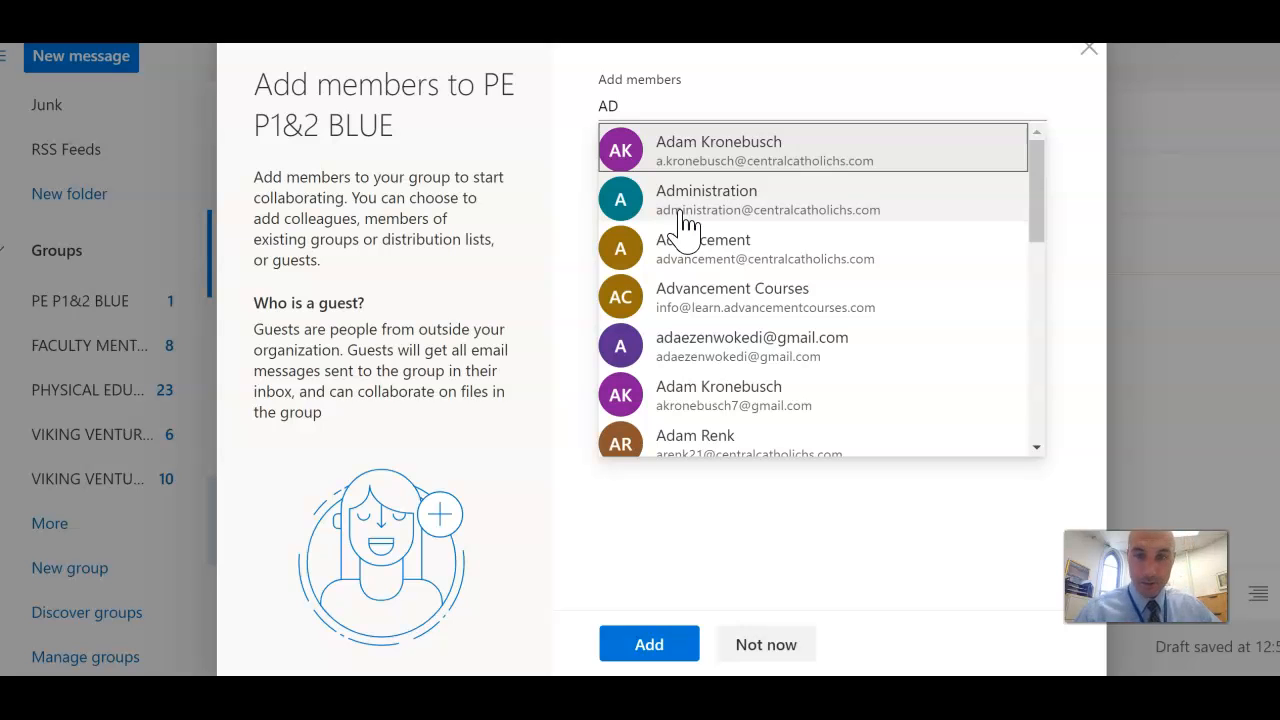
left_click(691, 106)
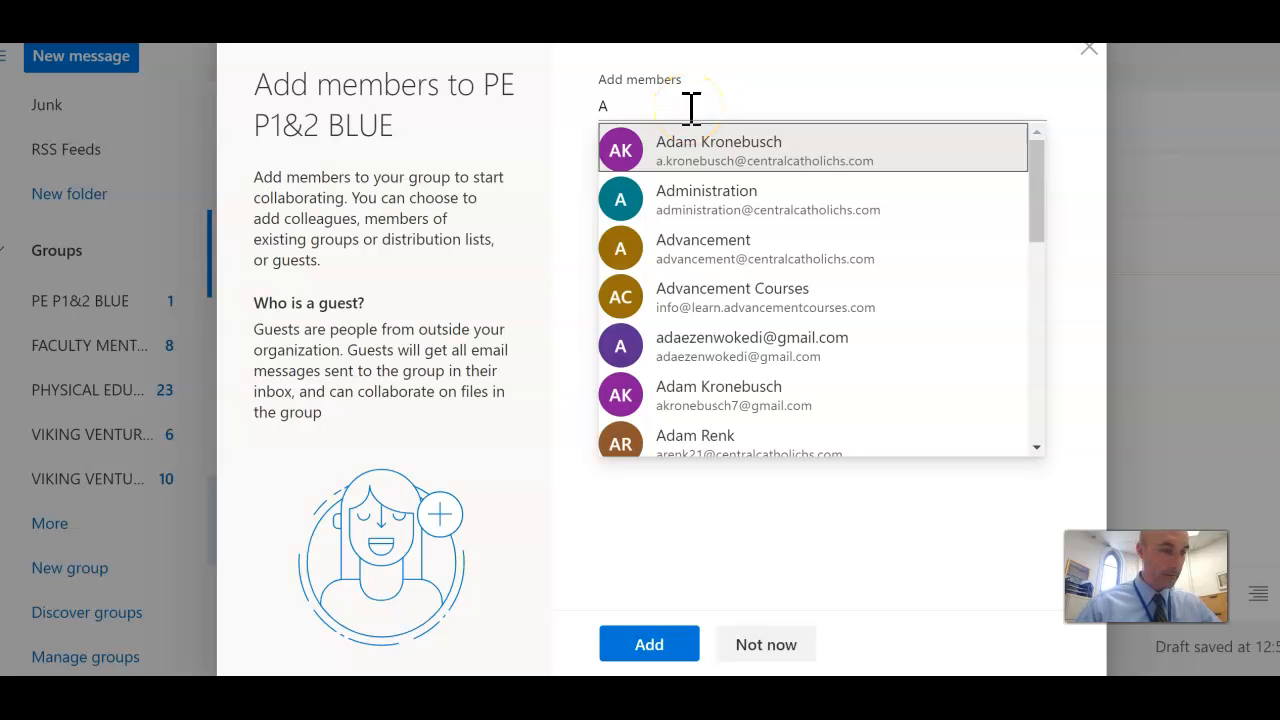
key("BackSpace")
type("M")
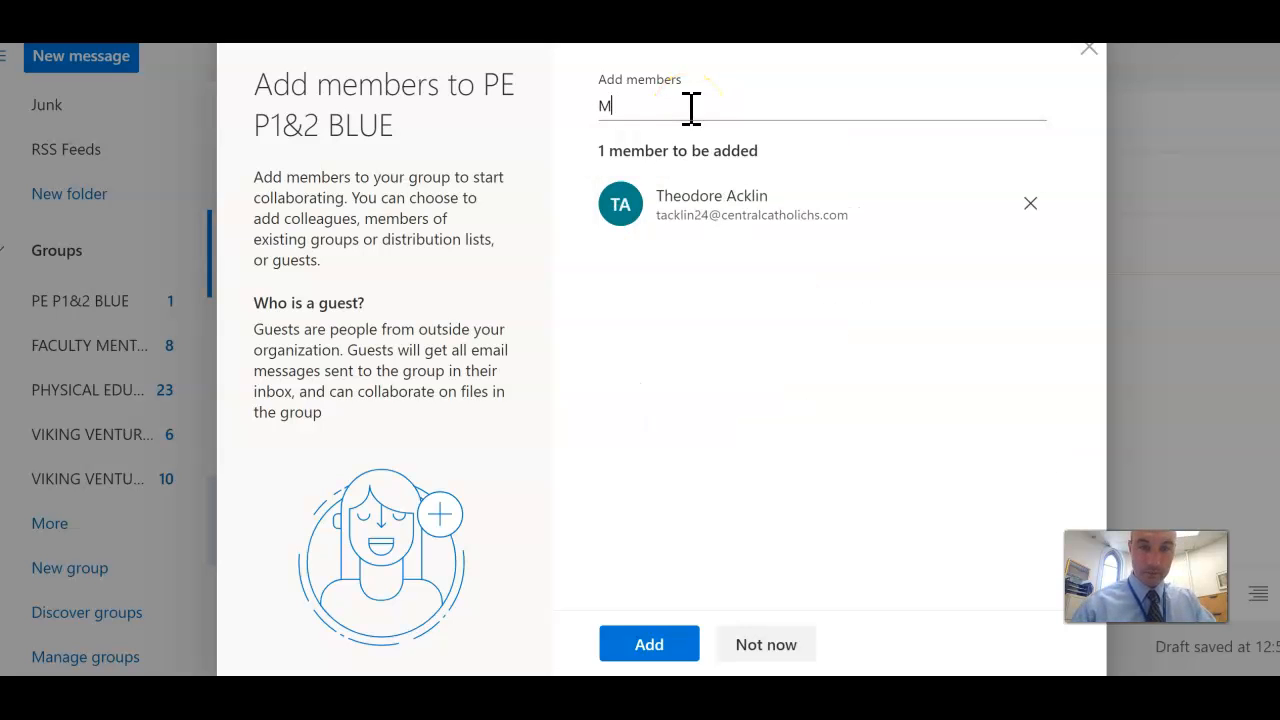
type("AD")
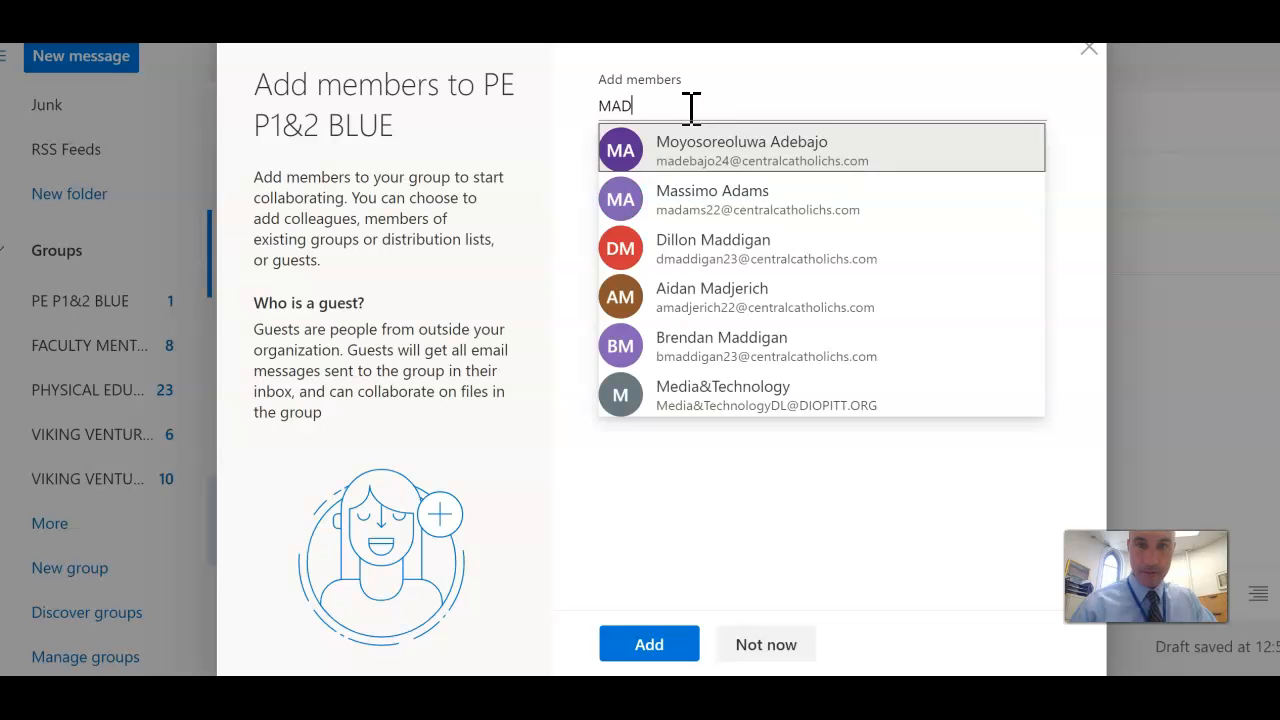
left_click(790, 150)
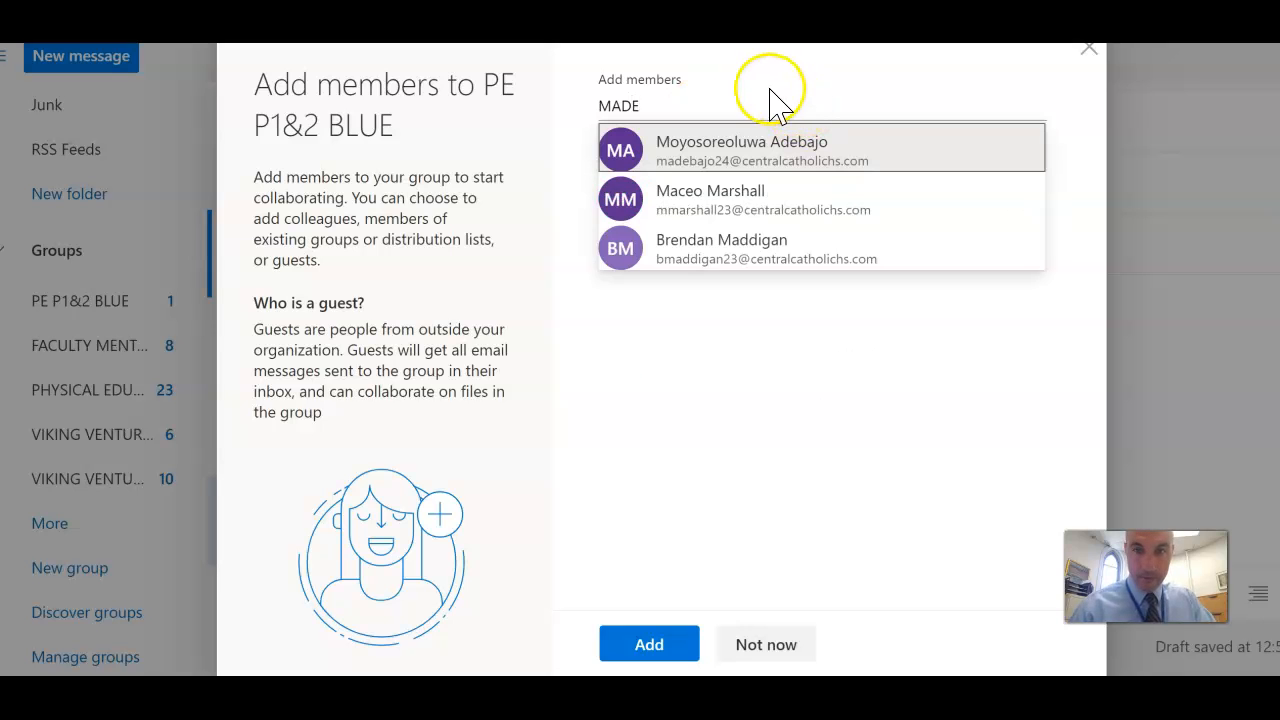
left_click(725, 160)
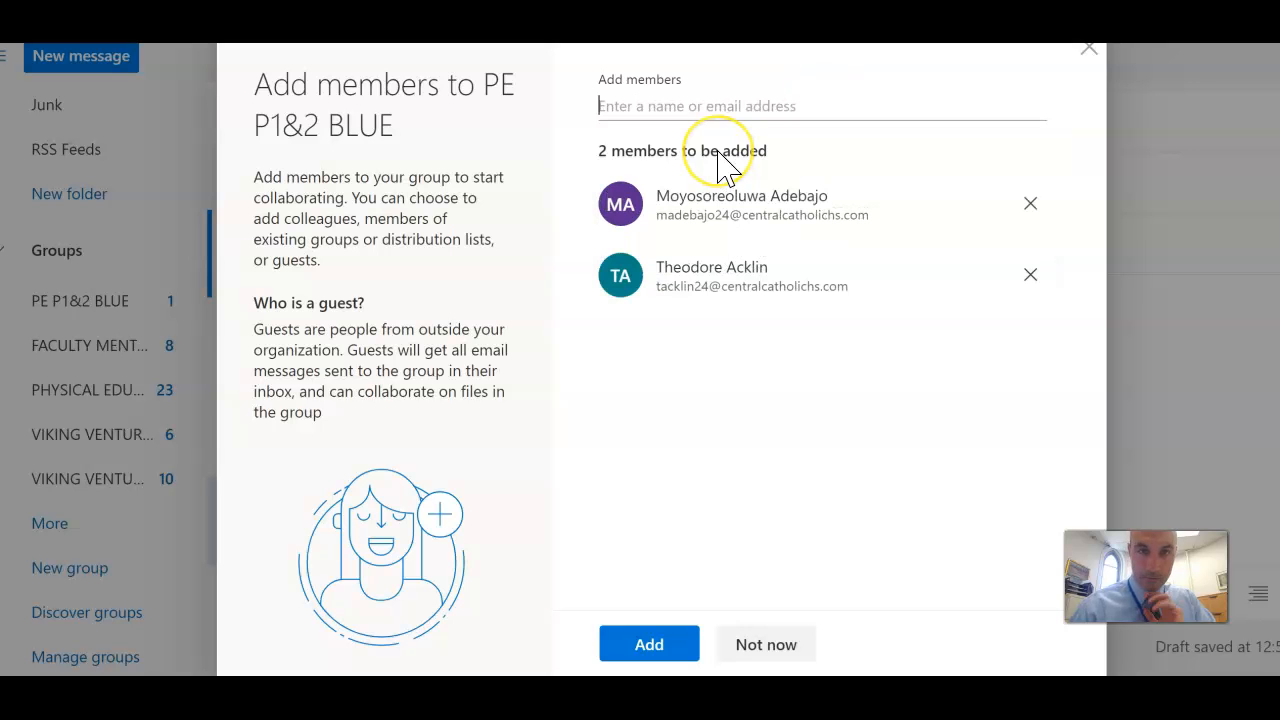
Step: Select the third student, dropping the mistakenly picked staff member, and add the three students to the group
type("D")
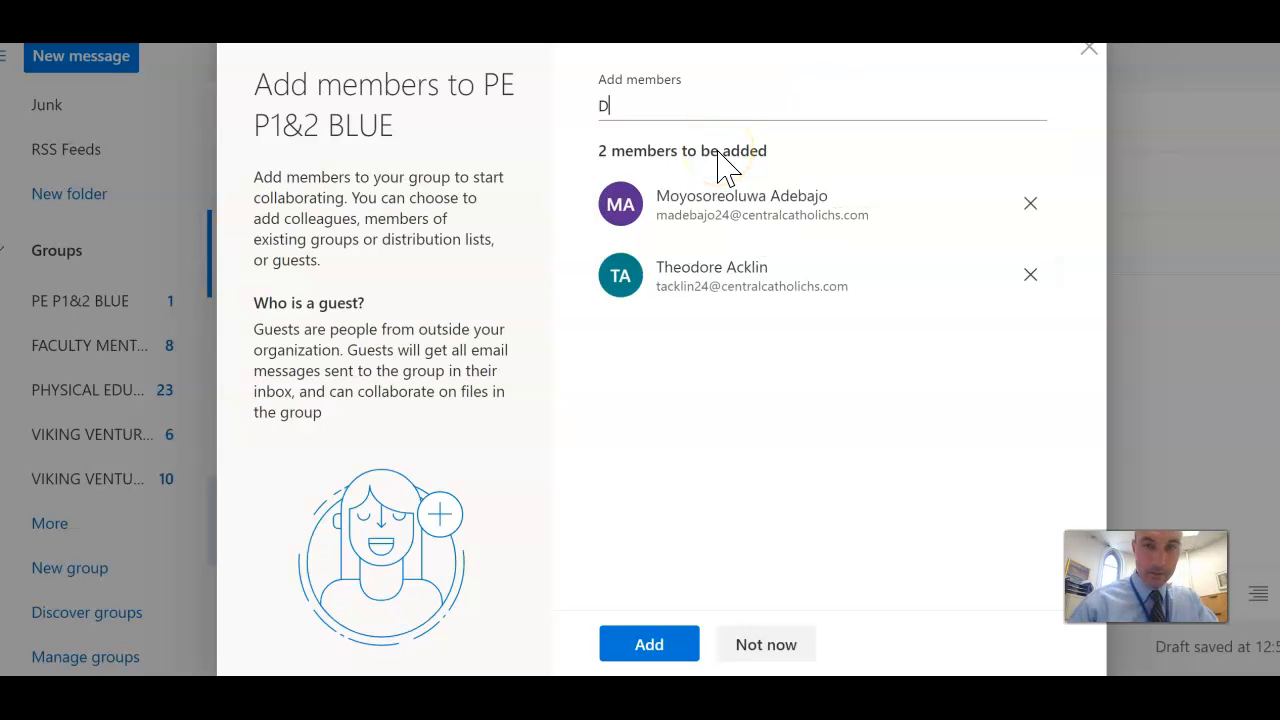
left_click(718, 155)
type("BRI")
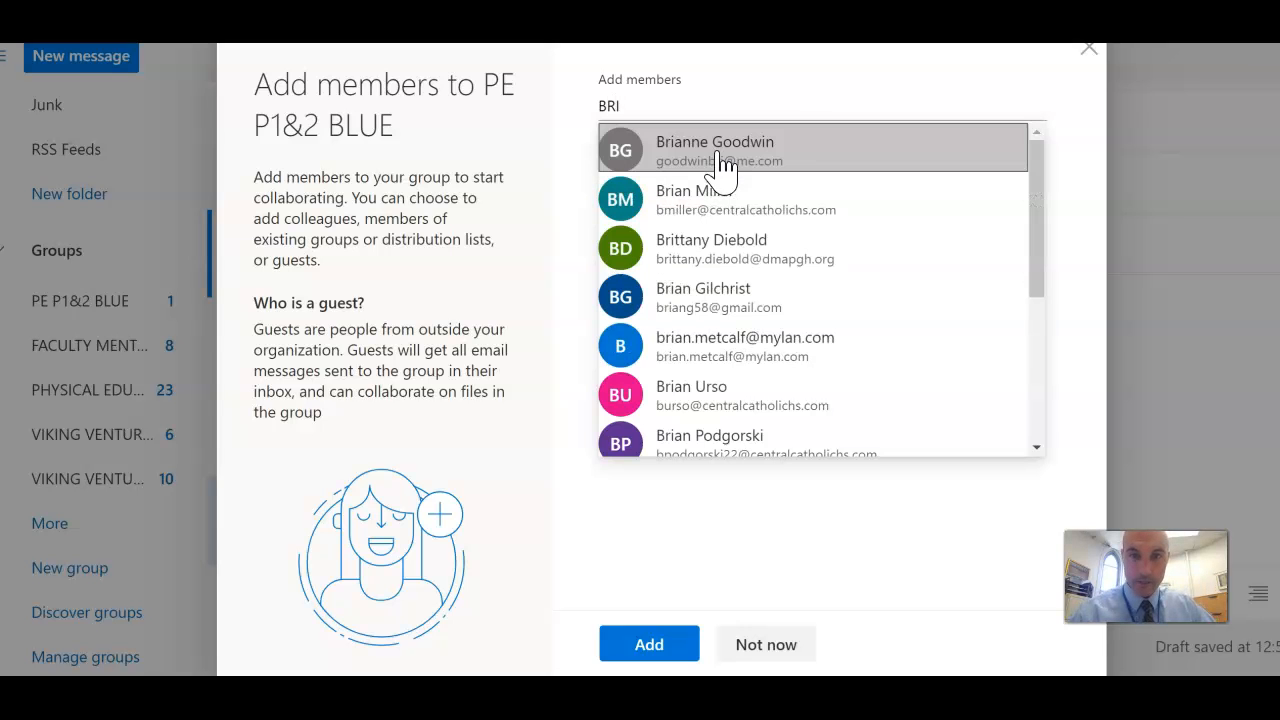
key("BackSpace")
key("BackSpace")
key("BackSpace")
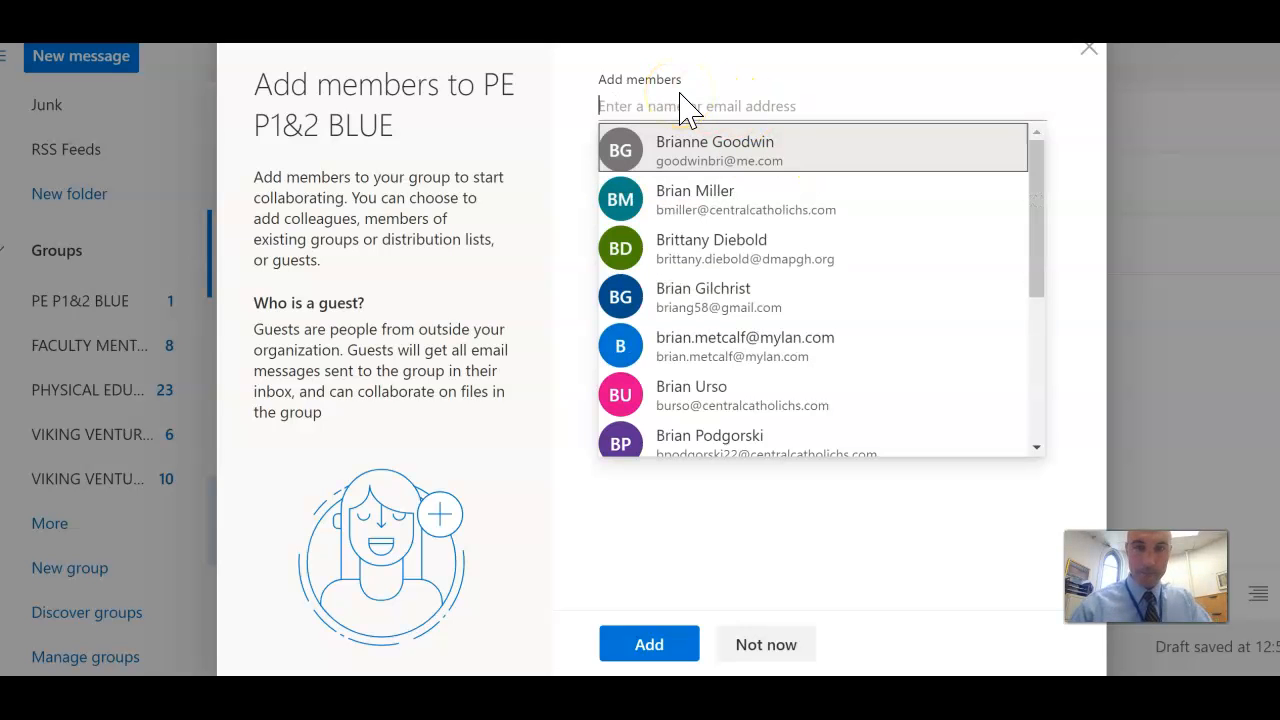
type("DBR")
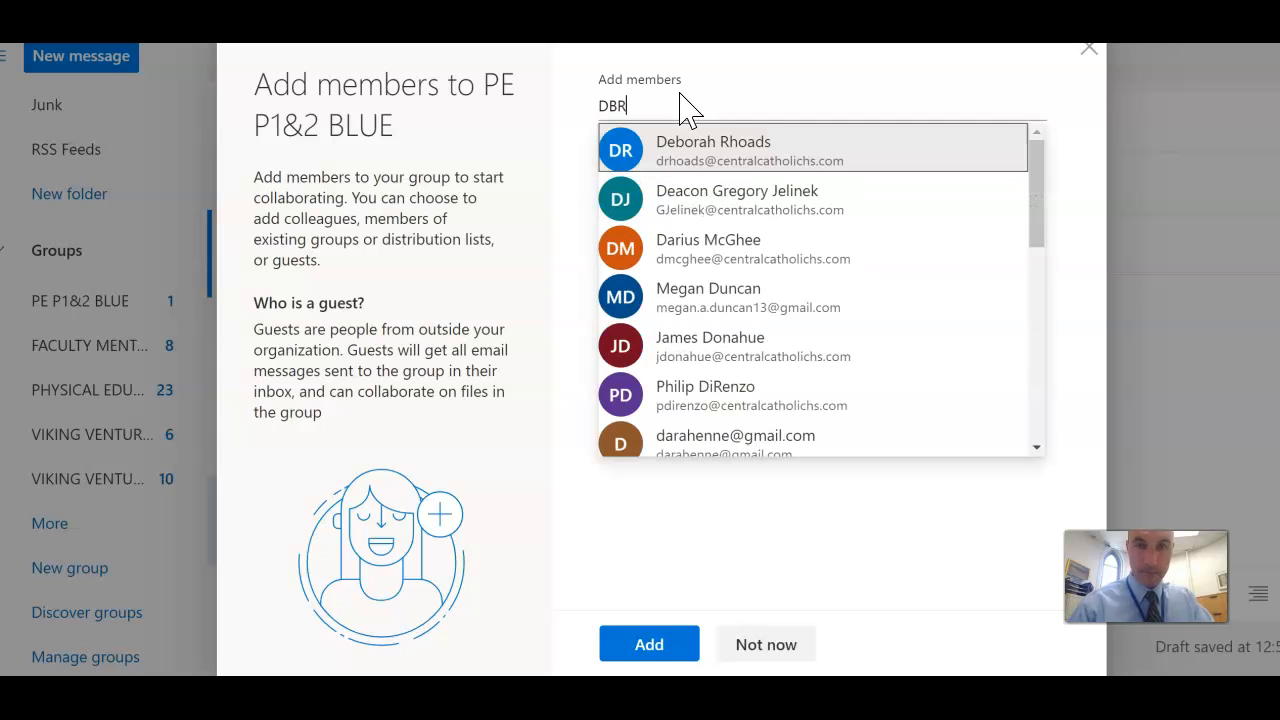
left_click(681, 156)
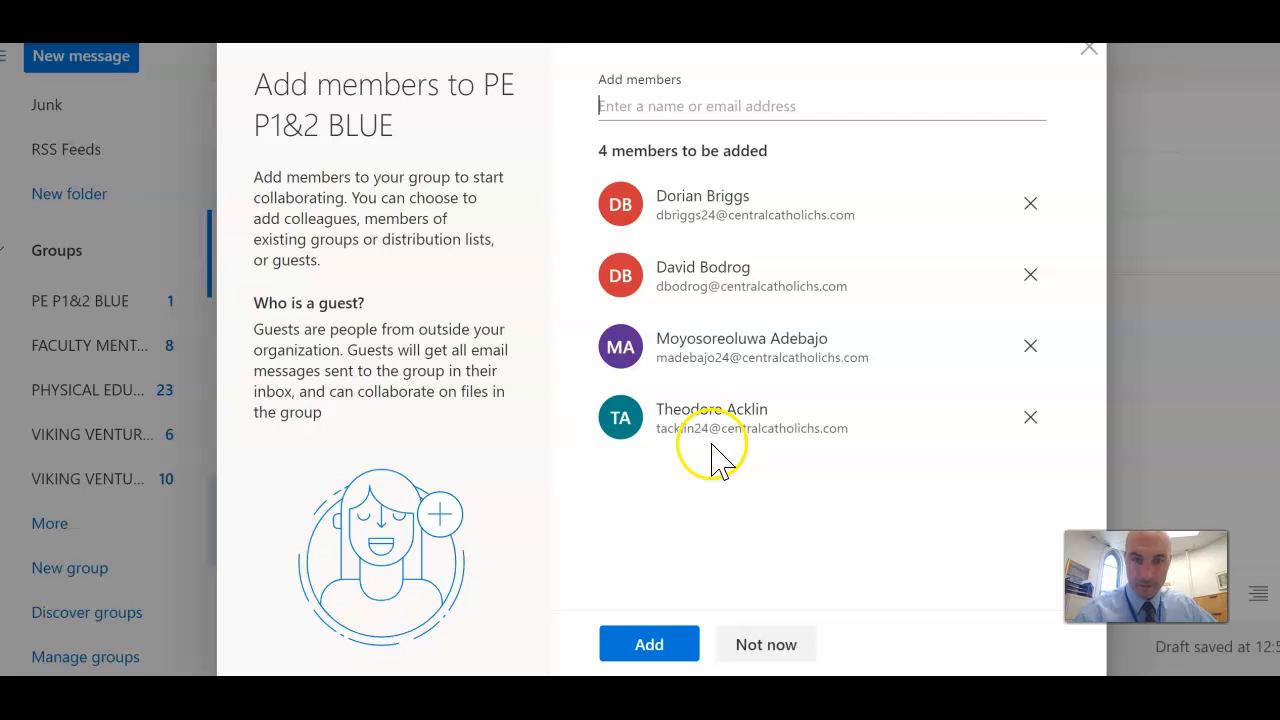
left_click(1031, 276)
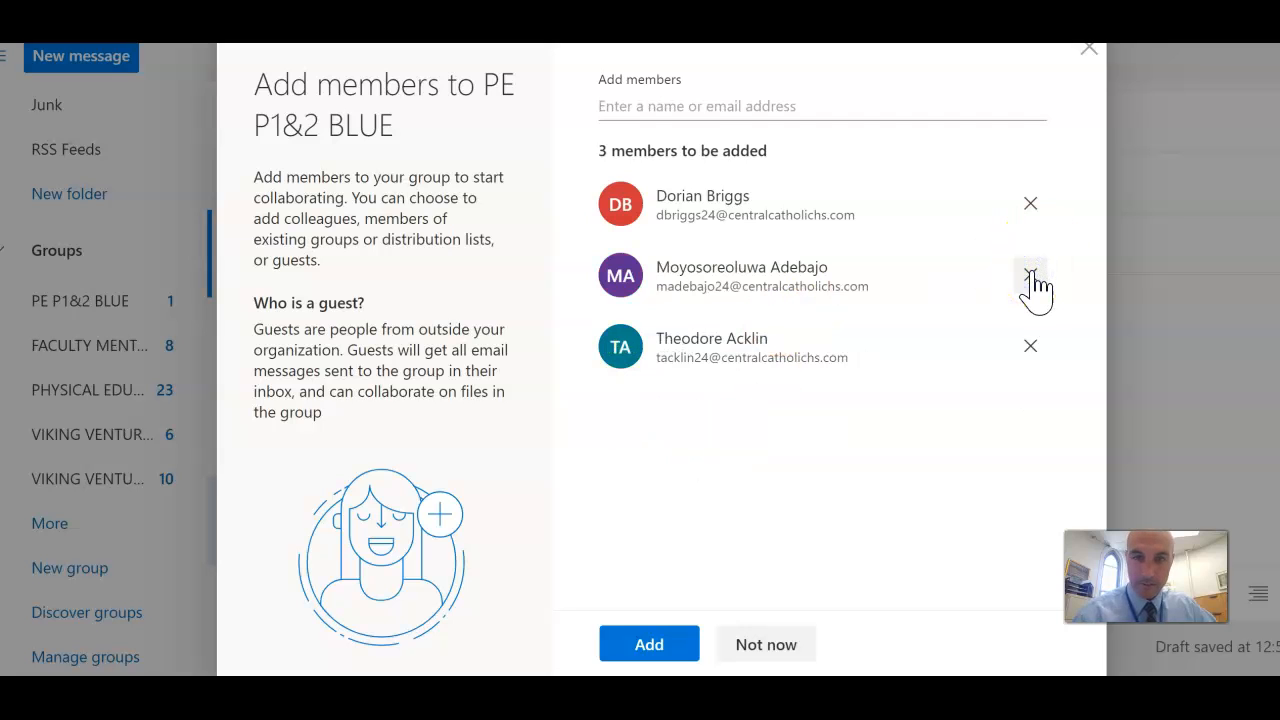
left_click(652, 645)
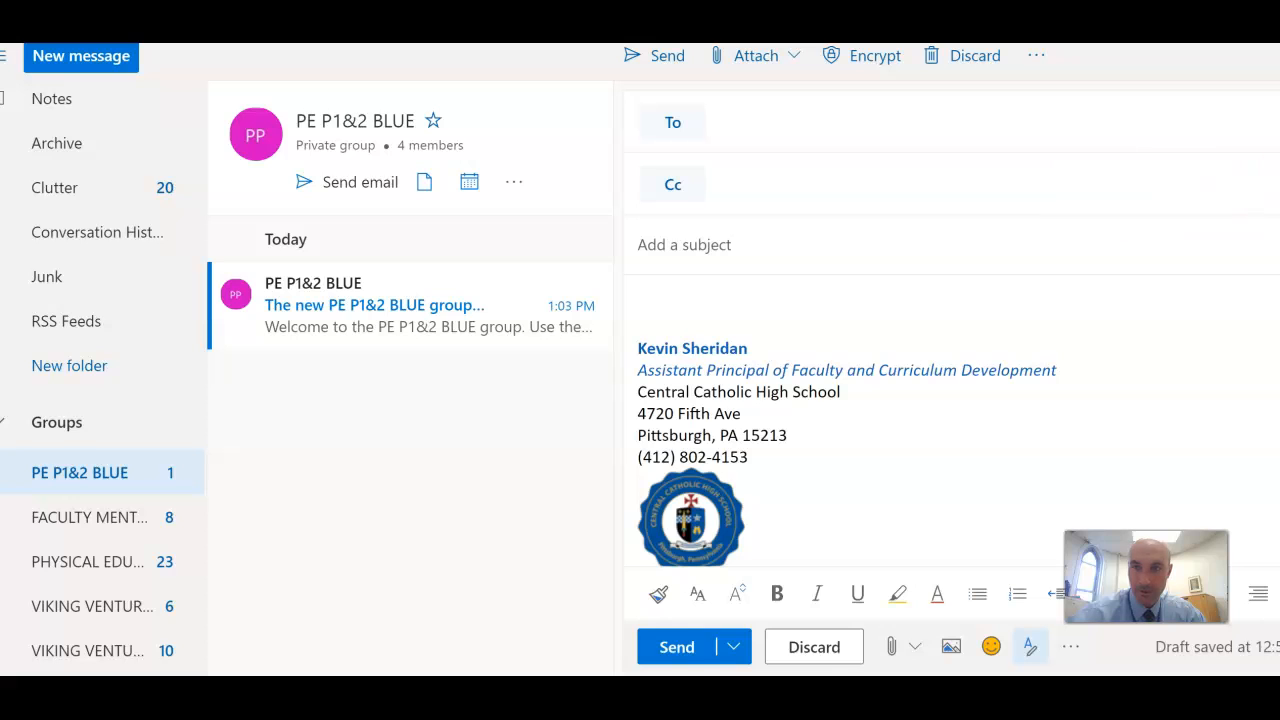
Step: Open the member list of the PE P1&2 BLUE group and add a fourth student by name
scroll(1040, 300, "down", 1)
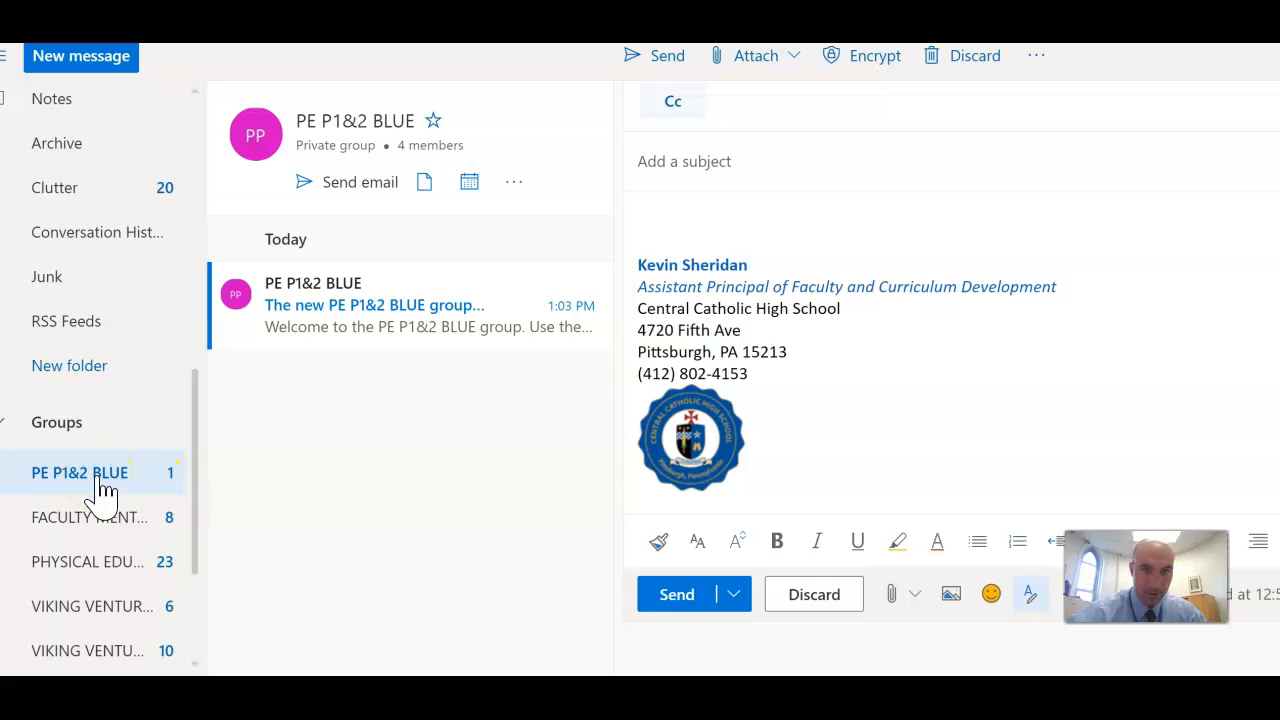
left_click(437, 150)
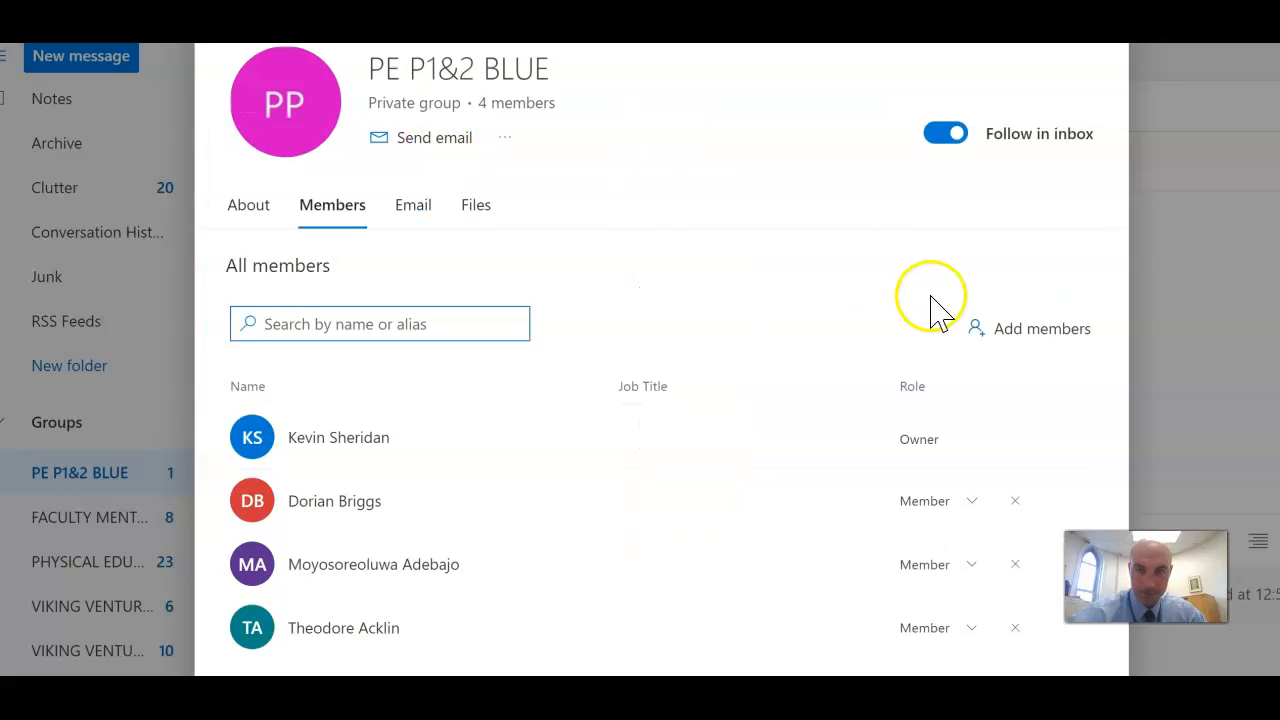
left_click(1012, 332)
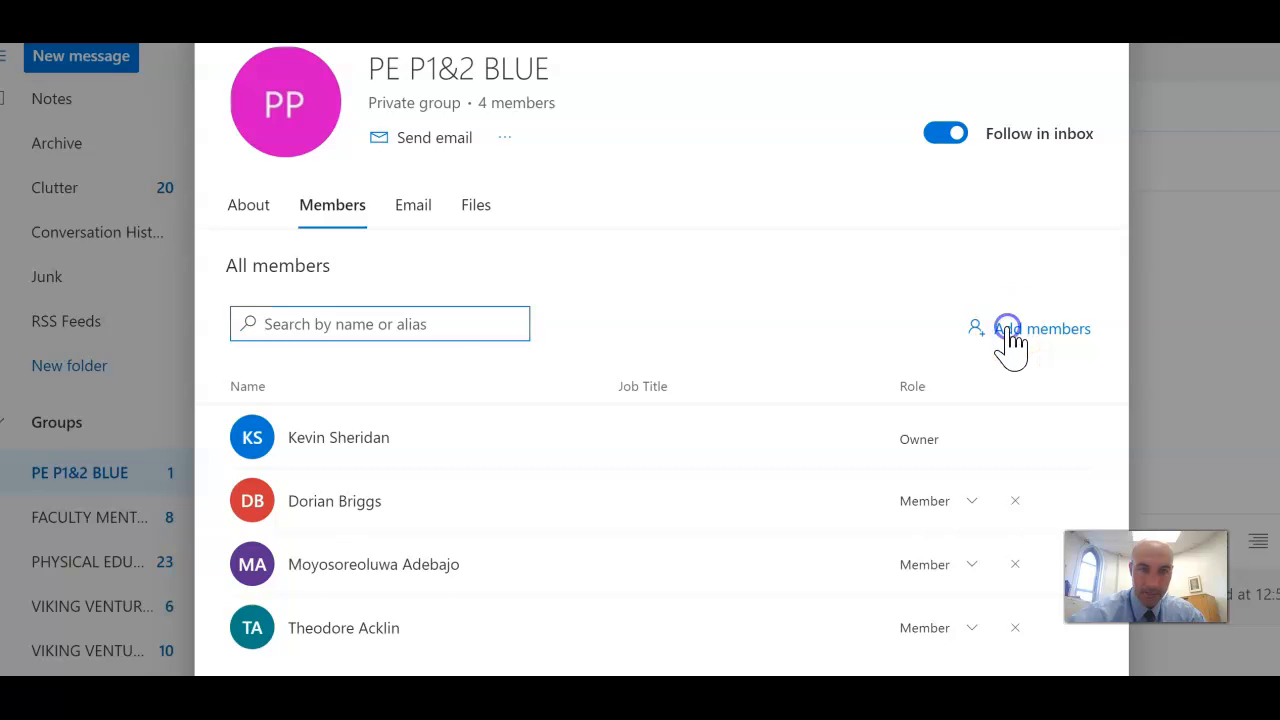
left_click(892, 106)
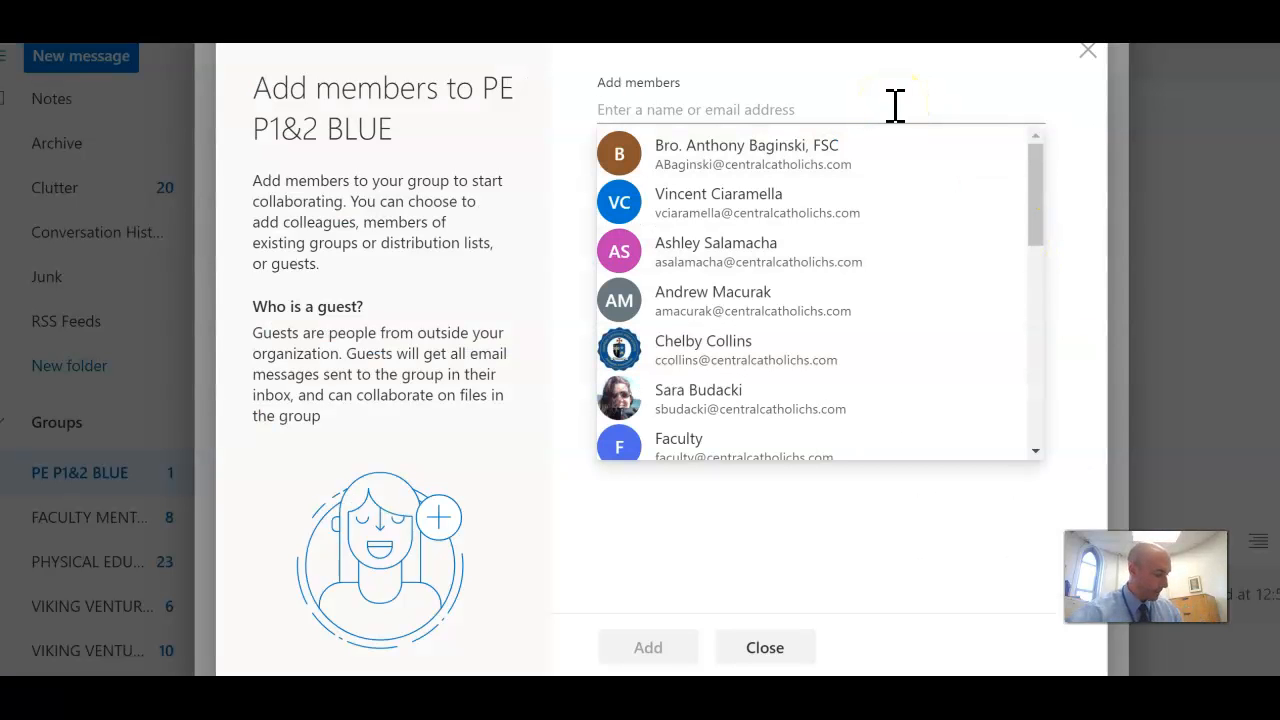
type("G")
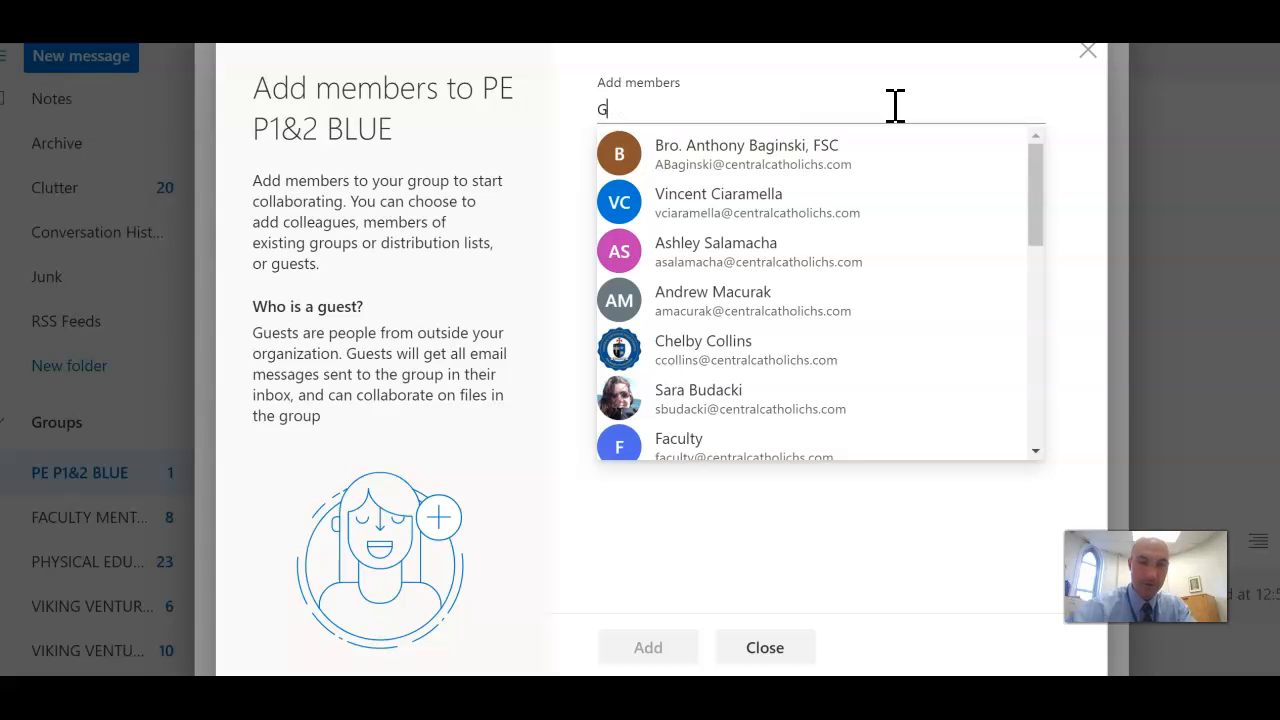
type("CARN")
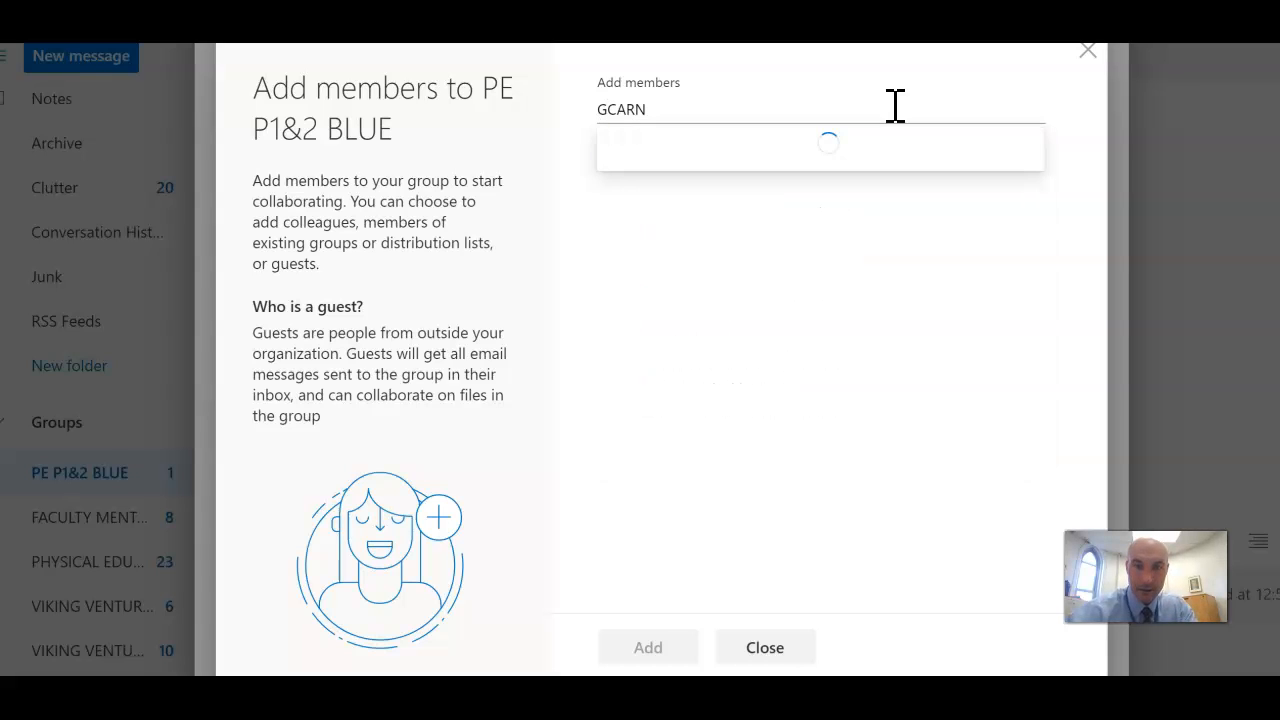
left_click(752, 162)
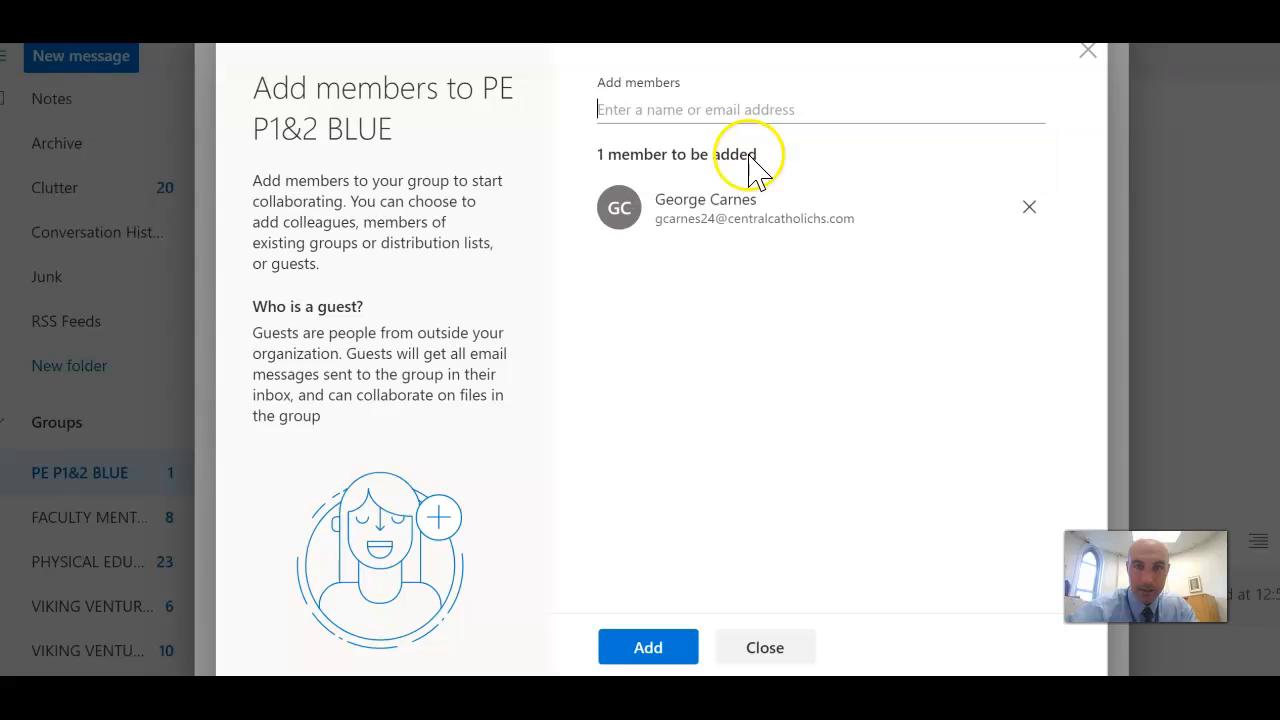
left_click(652, 648)
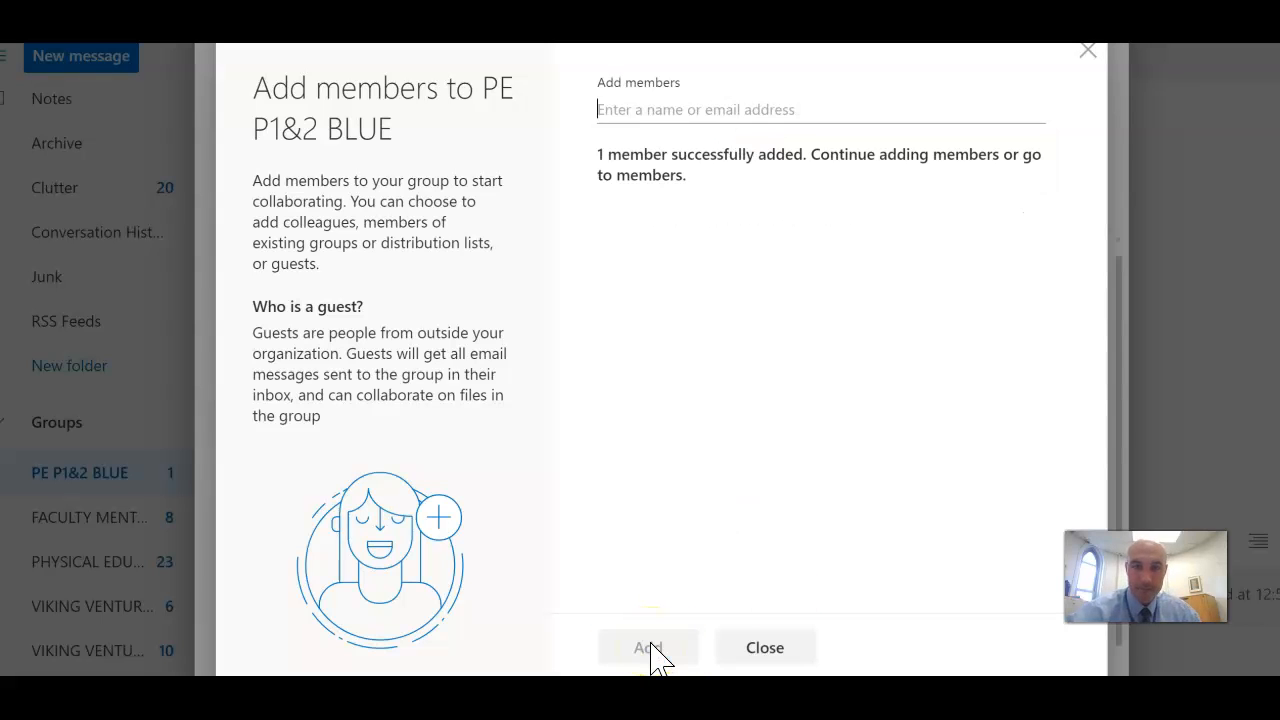
left_click(1090, 55)
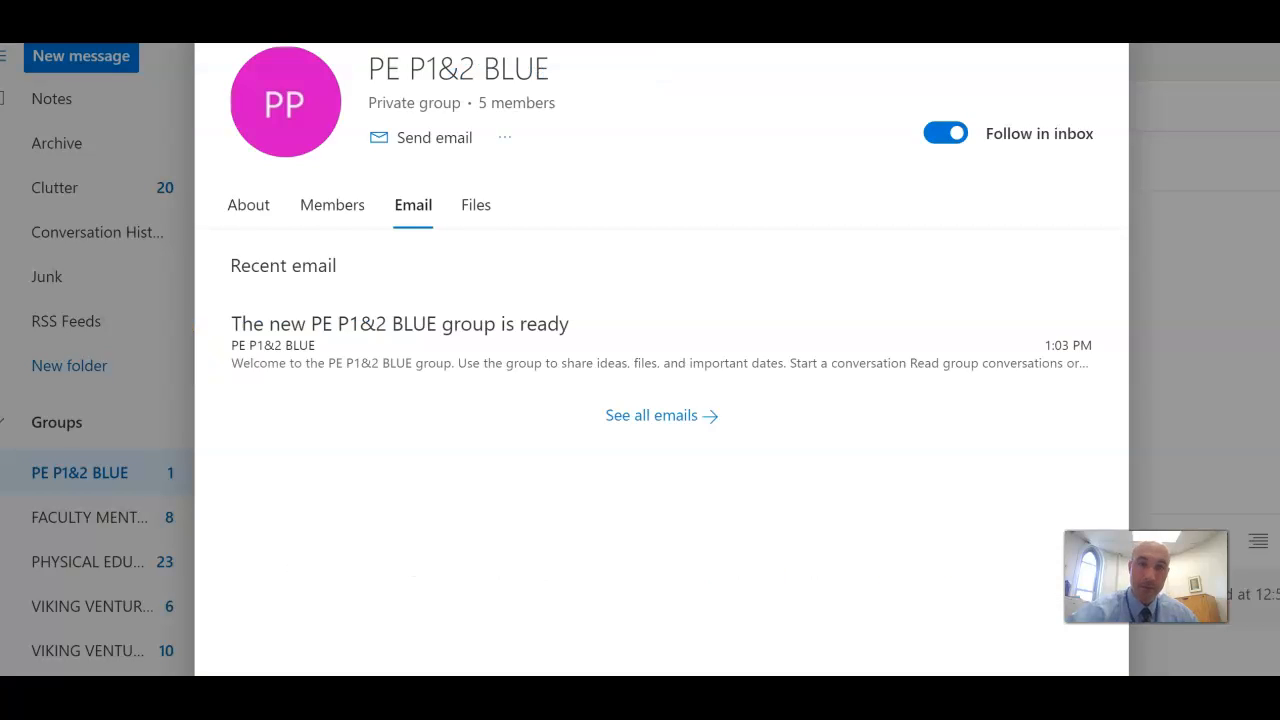
Step: Start a new email addressed to the PE P1&2 BLUE group
left_click(450, 150)
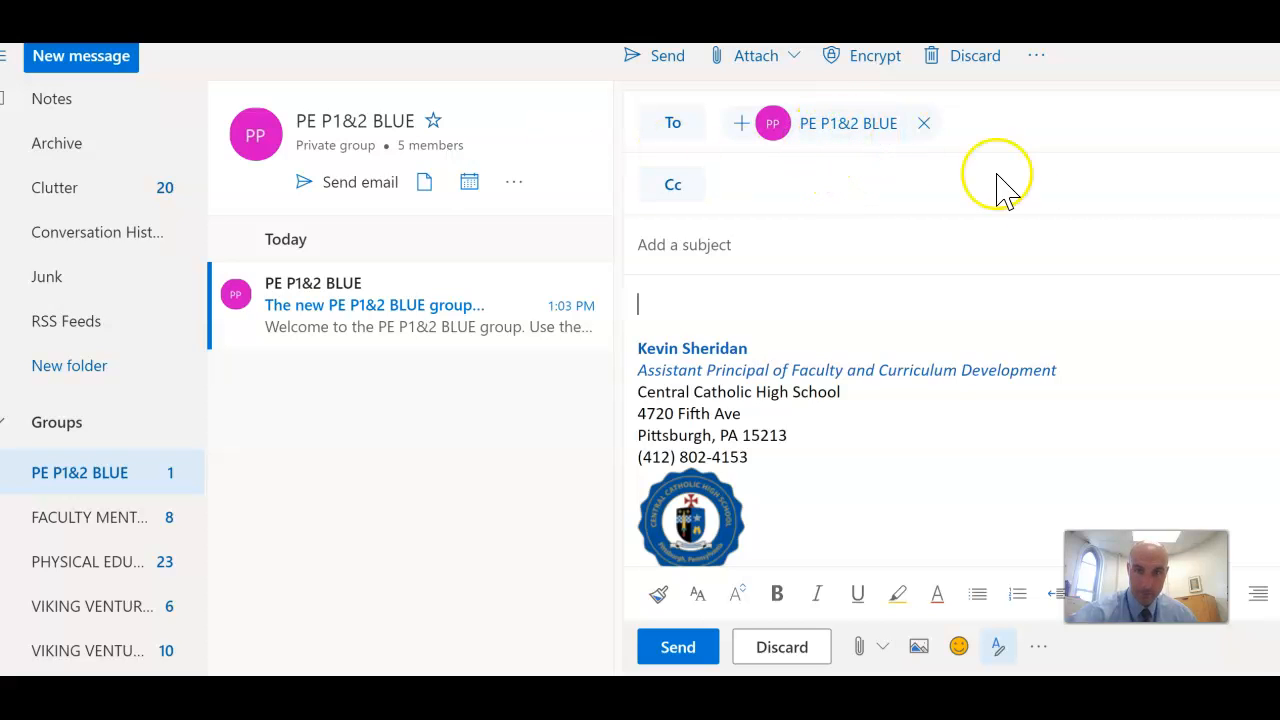
left_click(808, 247)
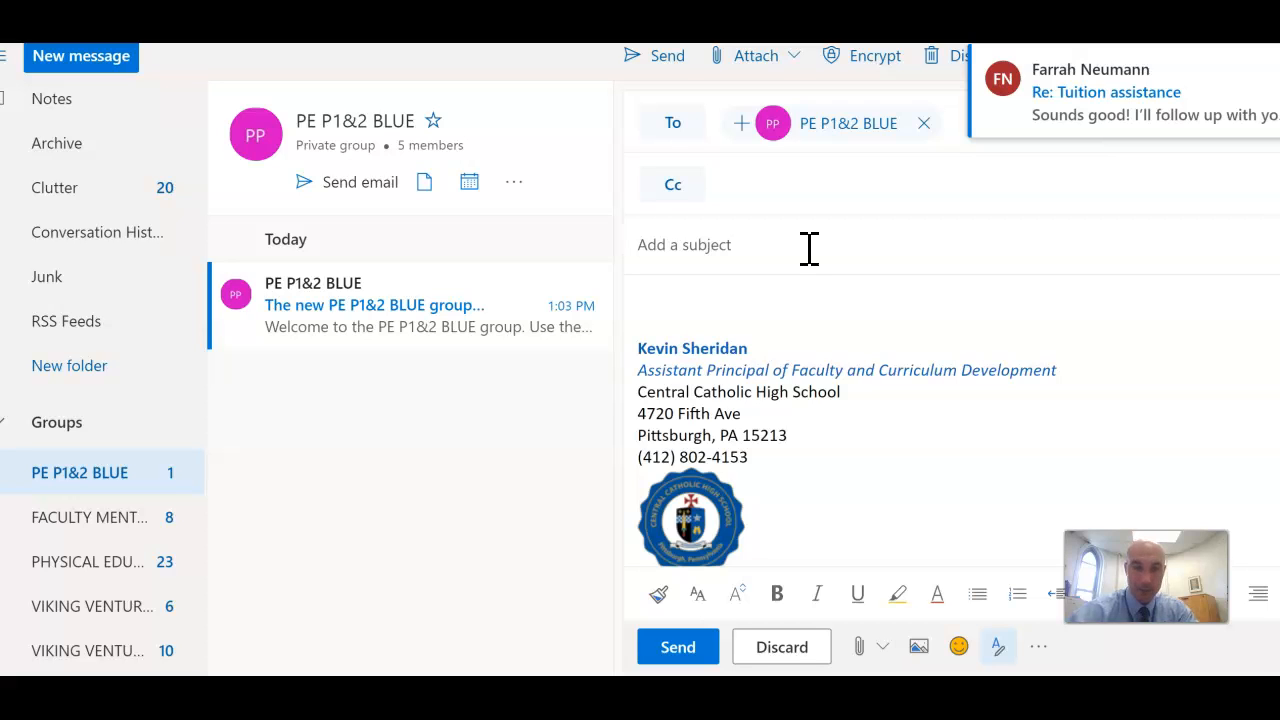
left_click(816, 238)
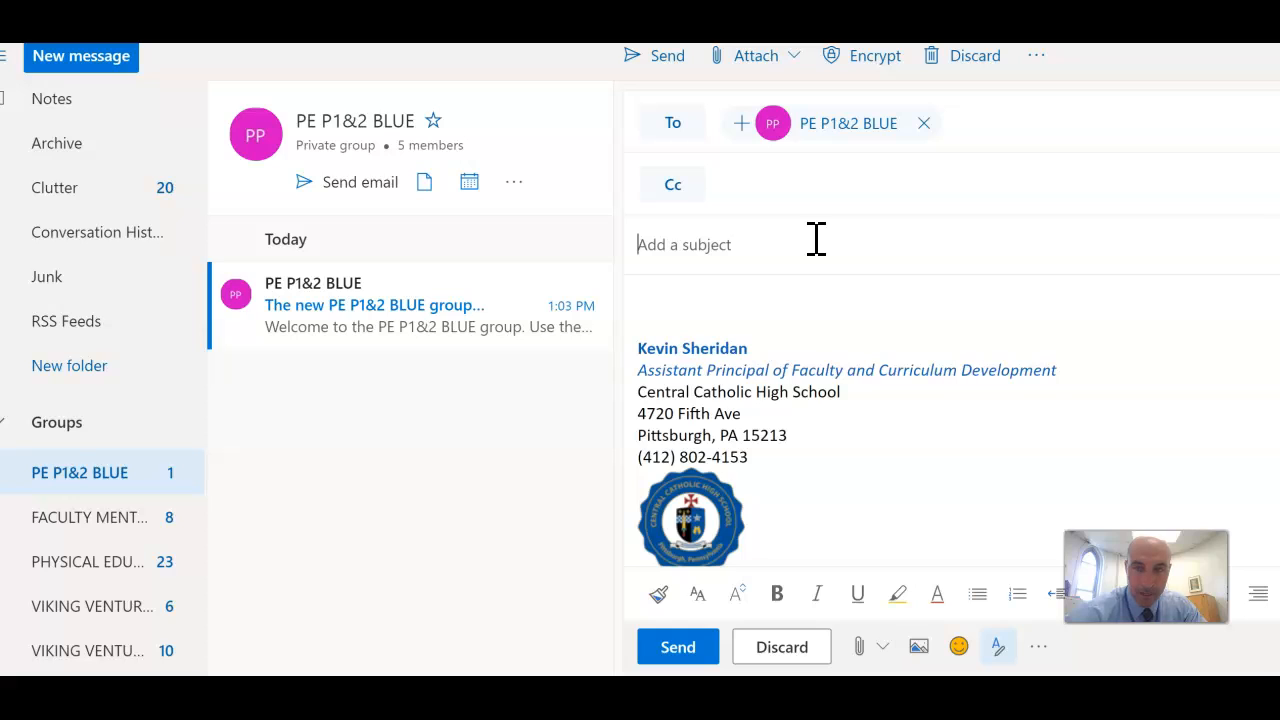
left_click(1041, 124)
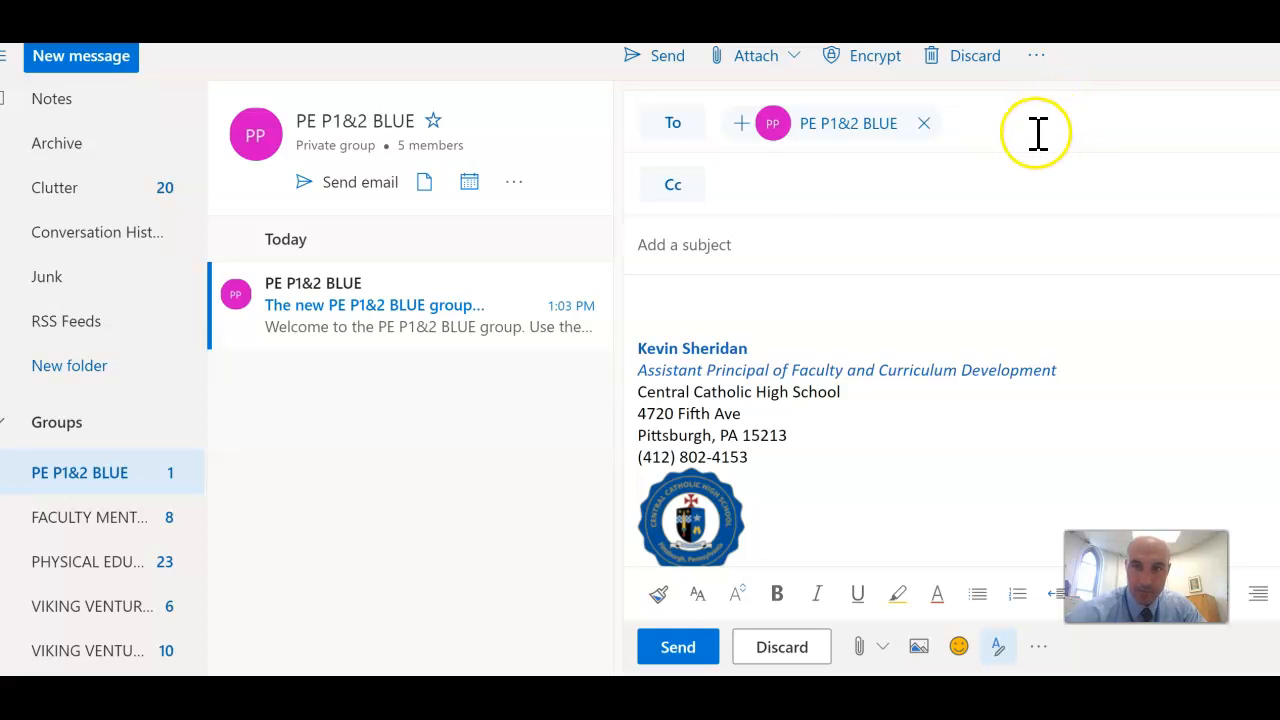